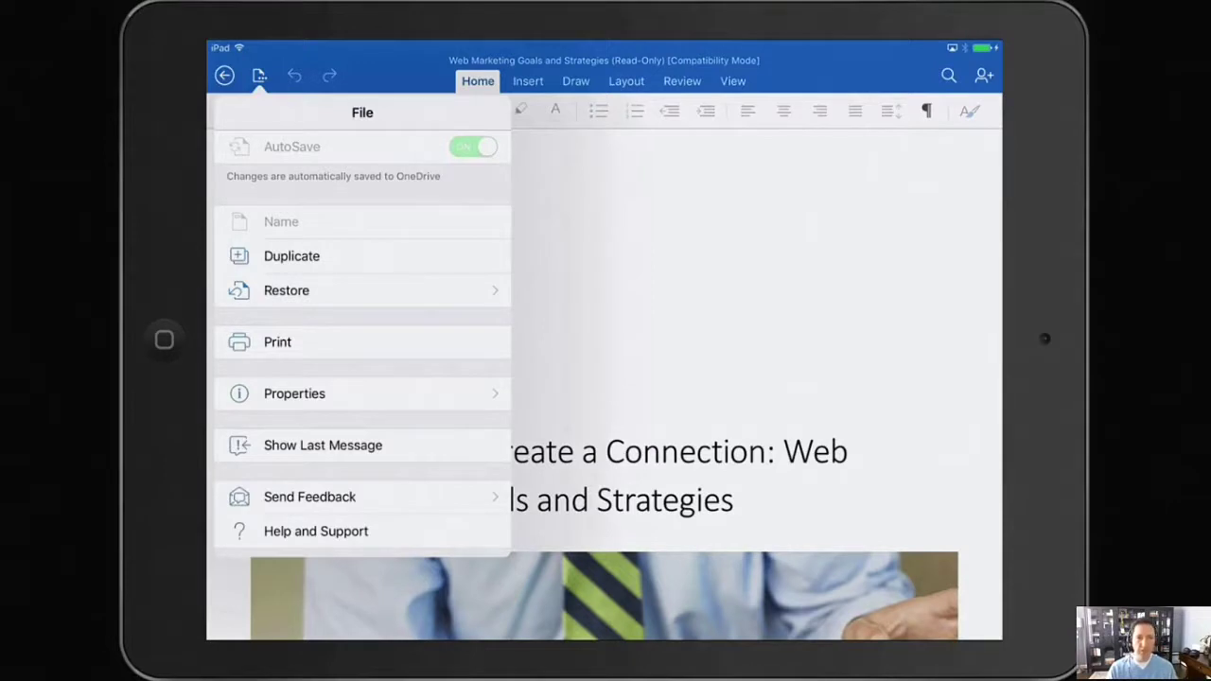
Step: Start duplicating the Web Marketing Goals and Strategies document, choosing the iPad as the storage location
{"action": "left_click", "coordinate": [292, 256]}
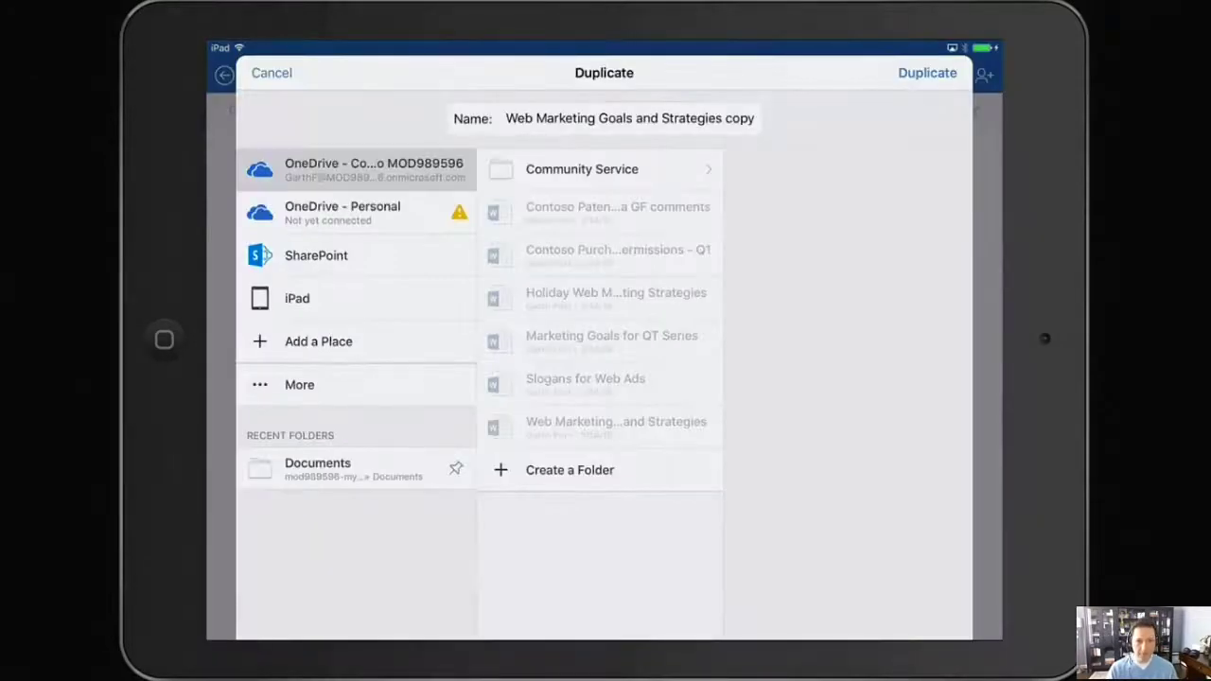
{"action": "left_click", "coordinate": [355, 298]}
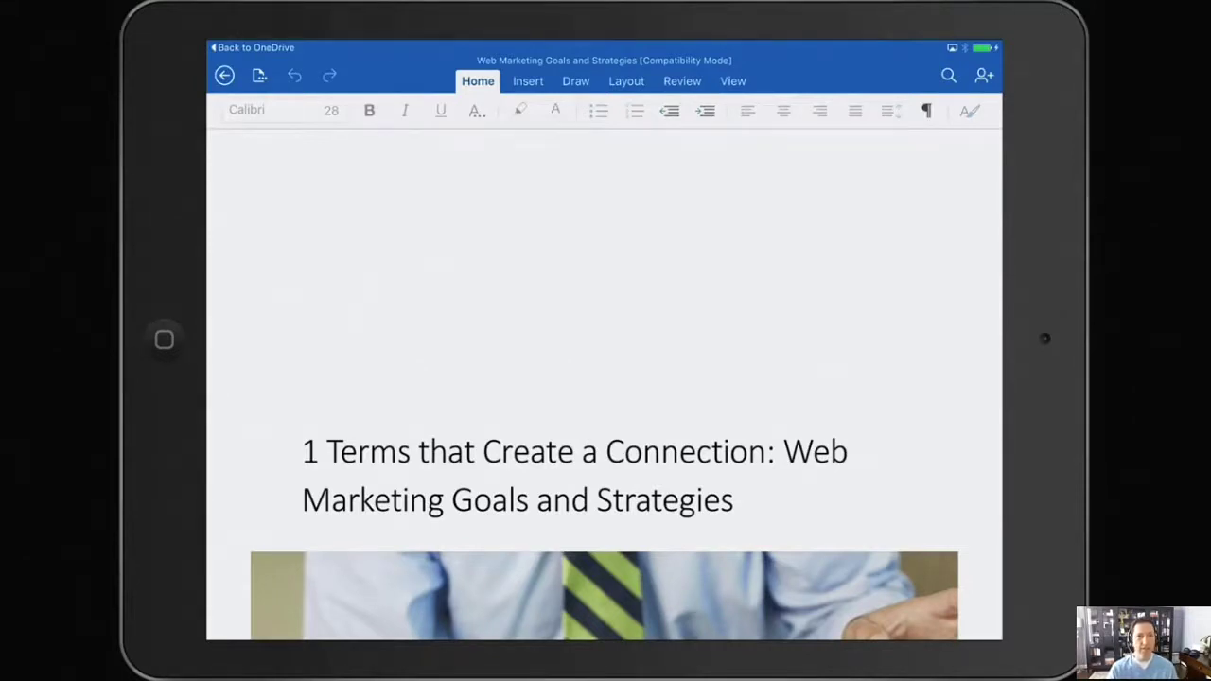
Step: Select all the text of the Web Marketing Goals and Strategies document and copy it
{"action": "left_click", "coordinate": [830, 230]}
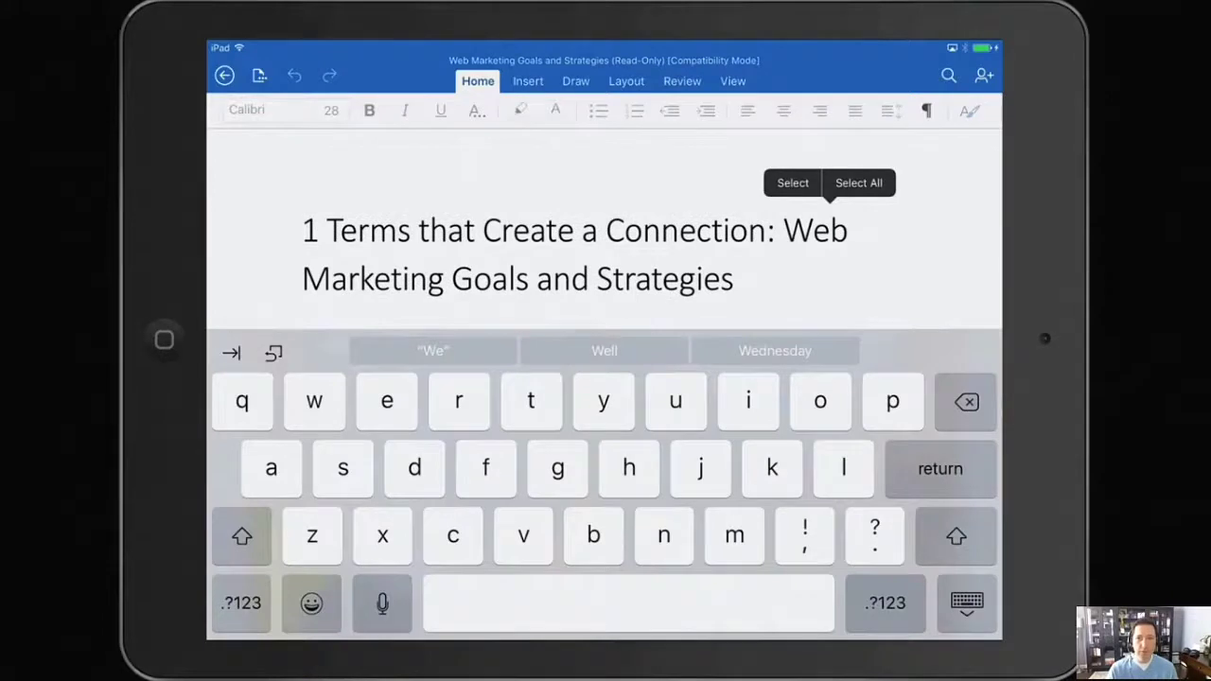
{"action": "left_click", "coordinate": [858, 182]}
{"action": "key", "text": "ctrl+c"}
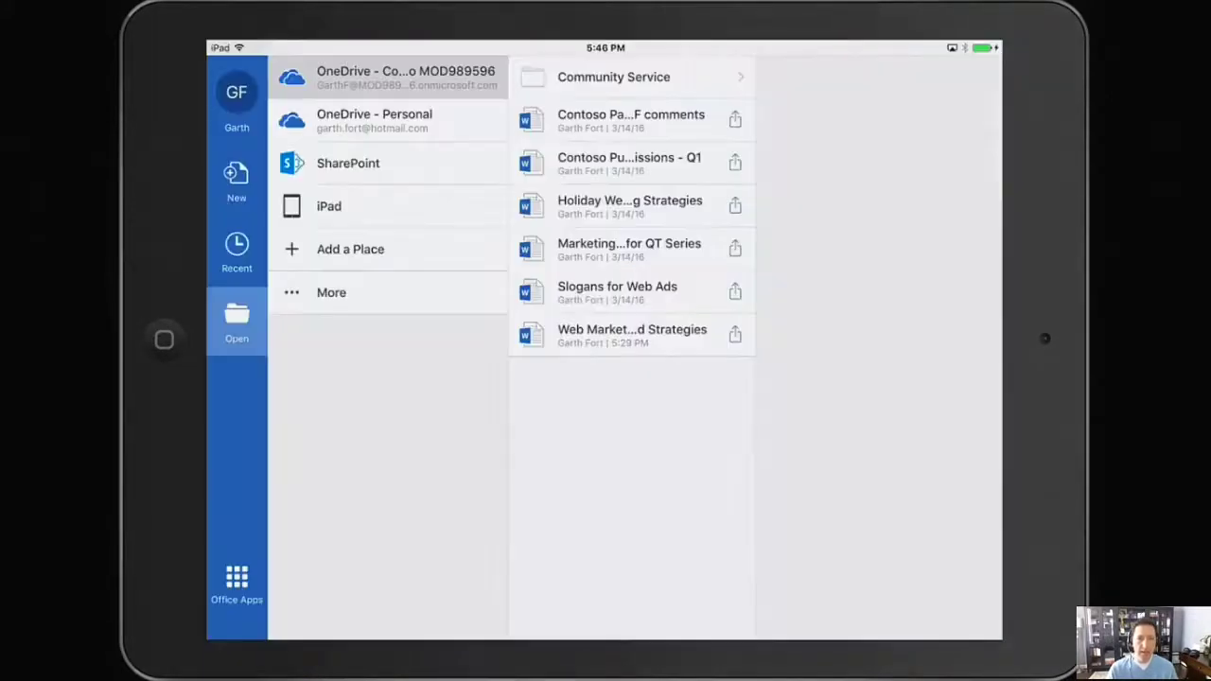
Step: Create a new blank document and paste the copied text into it
{"action": "left_click", "coordinate": [236, 181]}
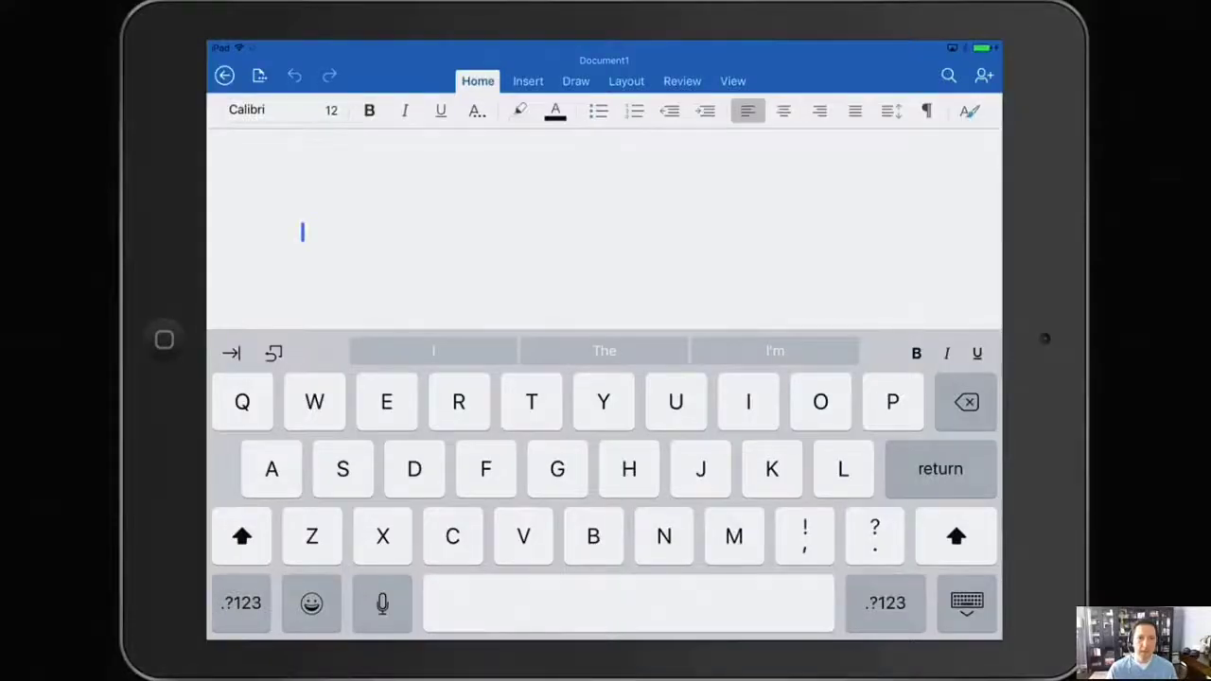
{"action": "left_click", "coordinate": [303, 232]}
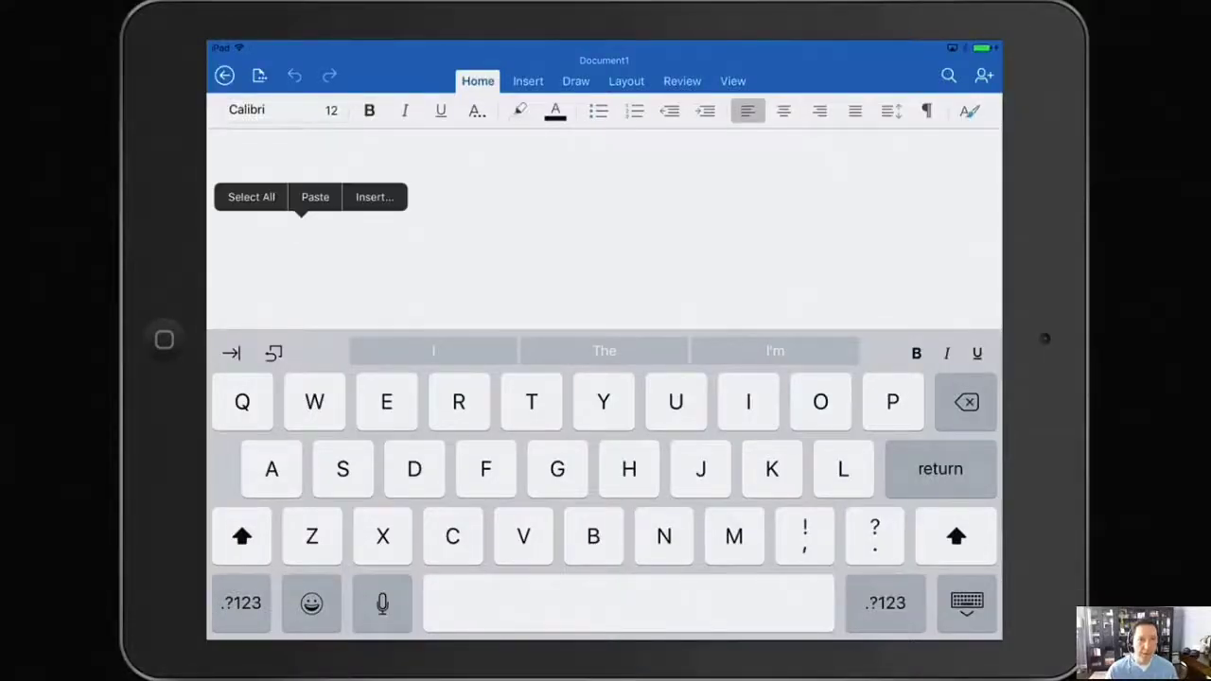
{"action": "left_click", "coordinate": [315, 196]}
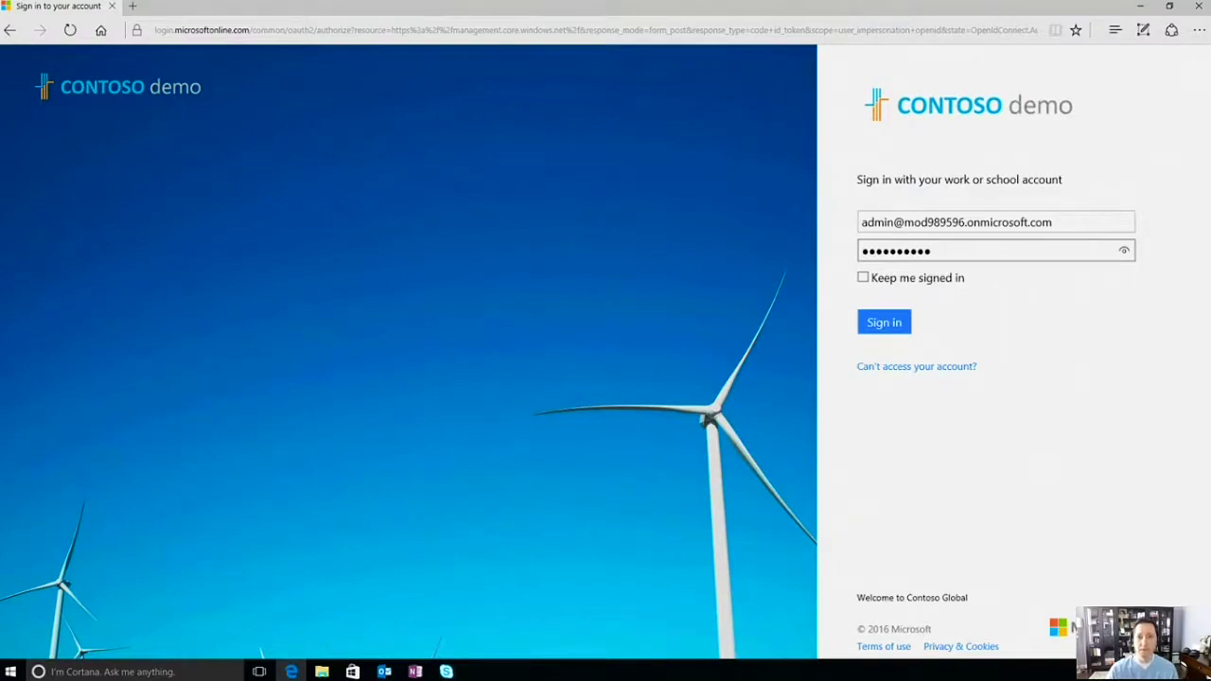
Step: Sign in to the Microsoft Azure portal with the work account and open the Intune service
{"action": "key", "text": "Return"}
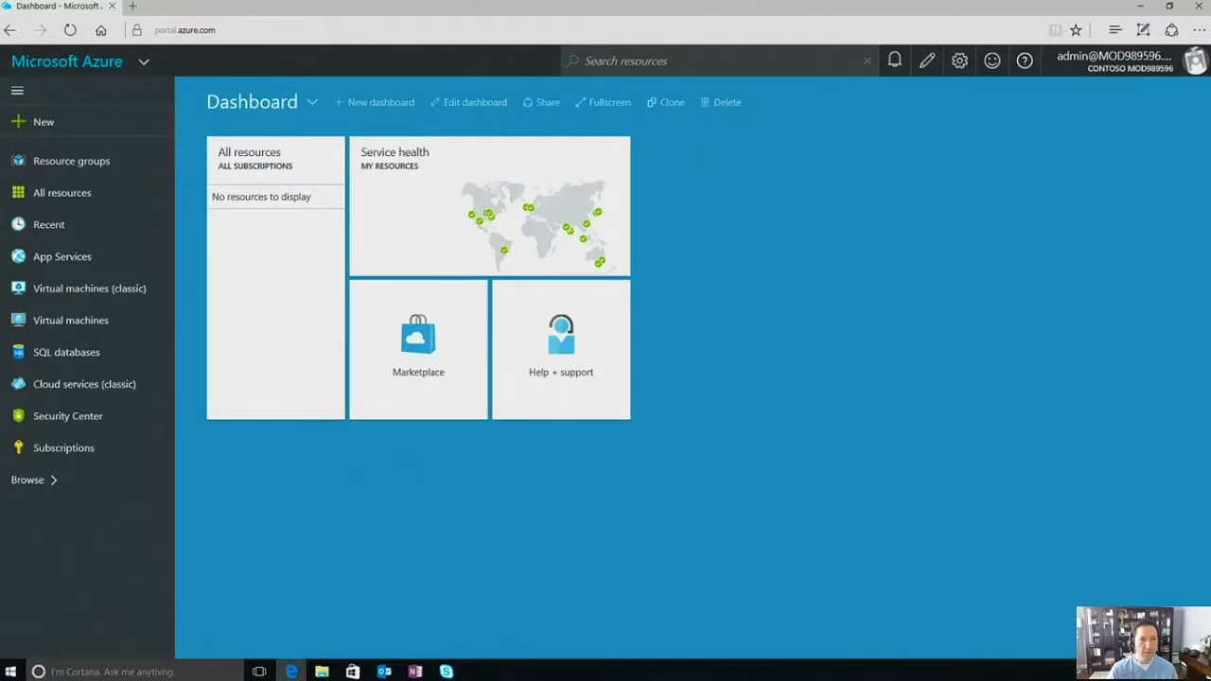
{"action": "left_click", "coordinate": [35, 480]}
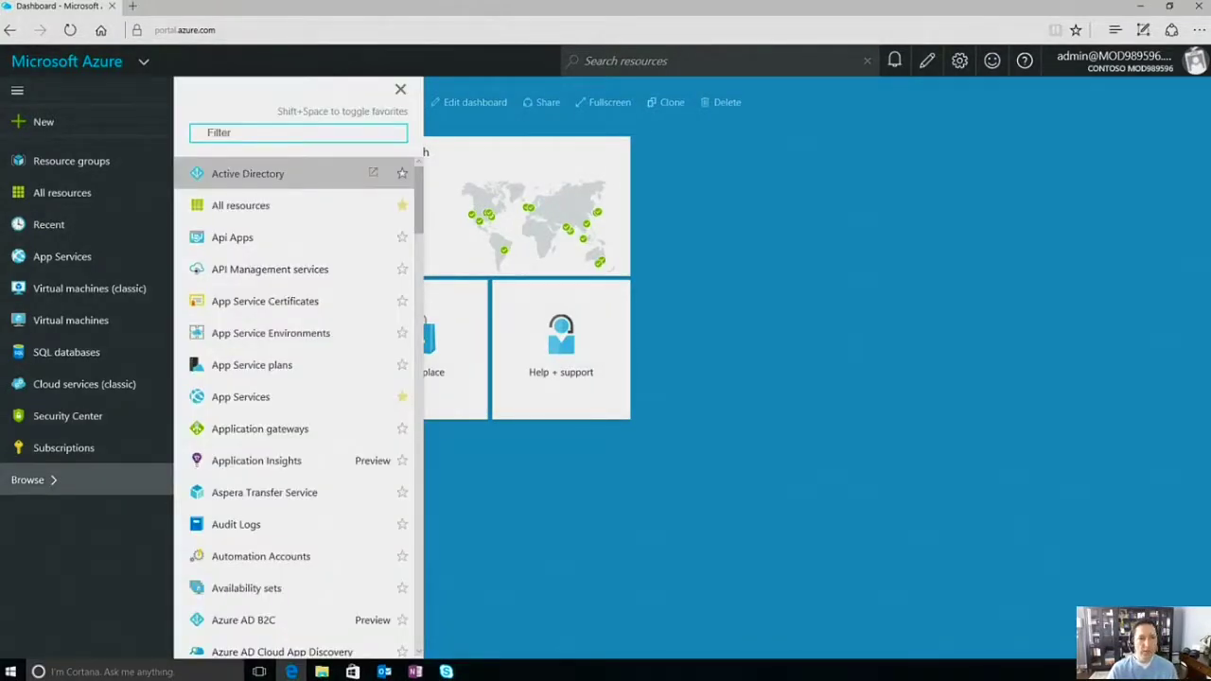
{"action": "scroll", "coordinate": [298, 398], "scroll_direction": "down", "scroll_amount": 10}
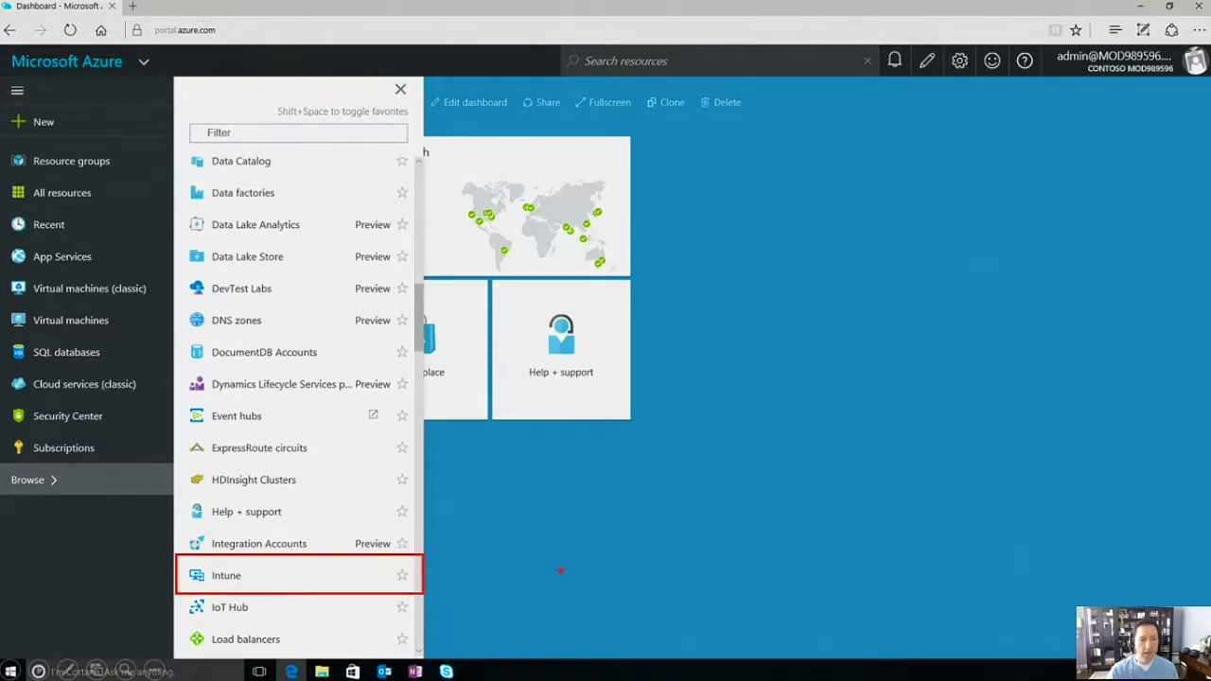
{"action": "left_click", "coordinate": [229, 573]}
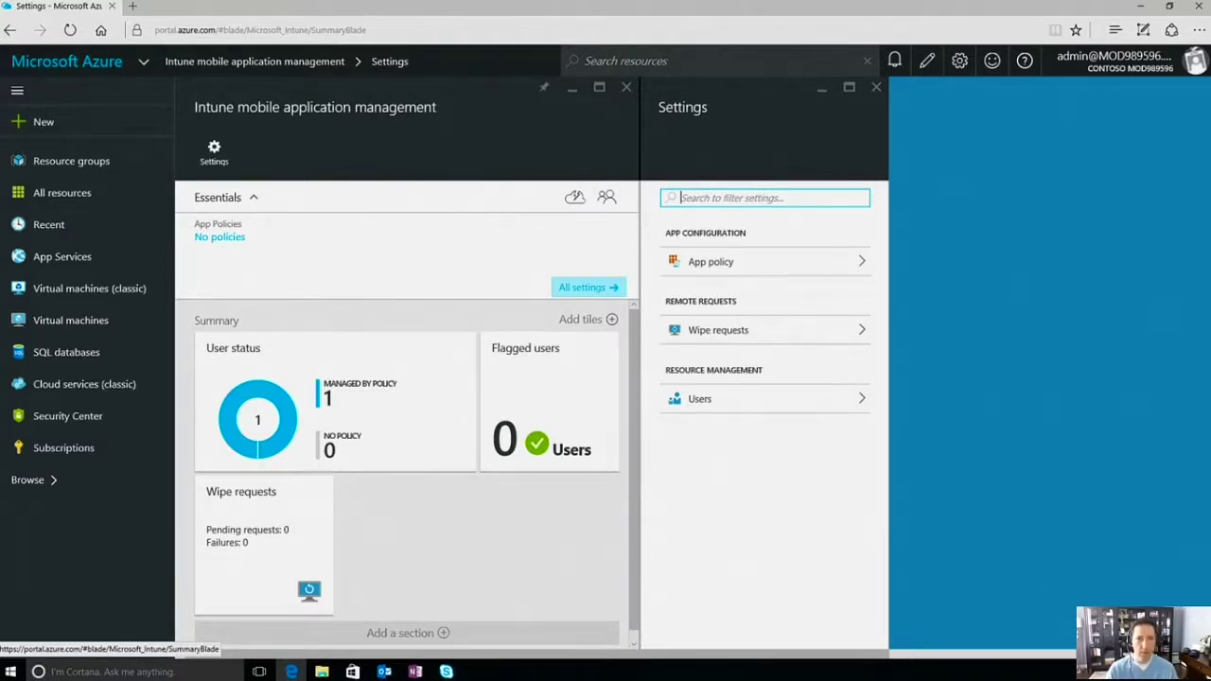
Step: Add a new app policy in Intune named iOS with iOS as its platform
{"action": "left_click", "coordinate": [710, 261]}
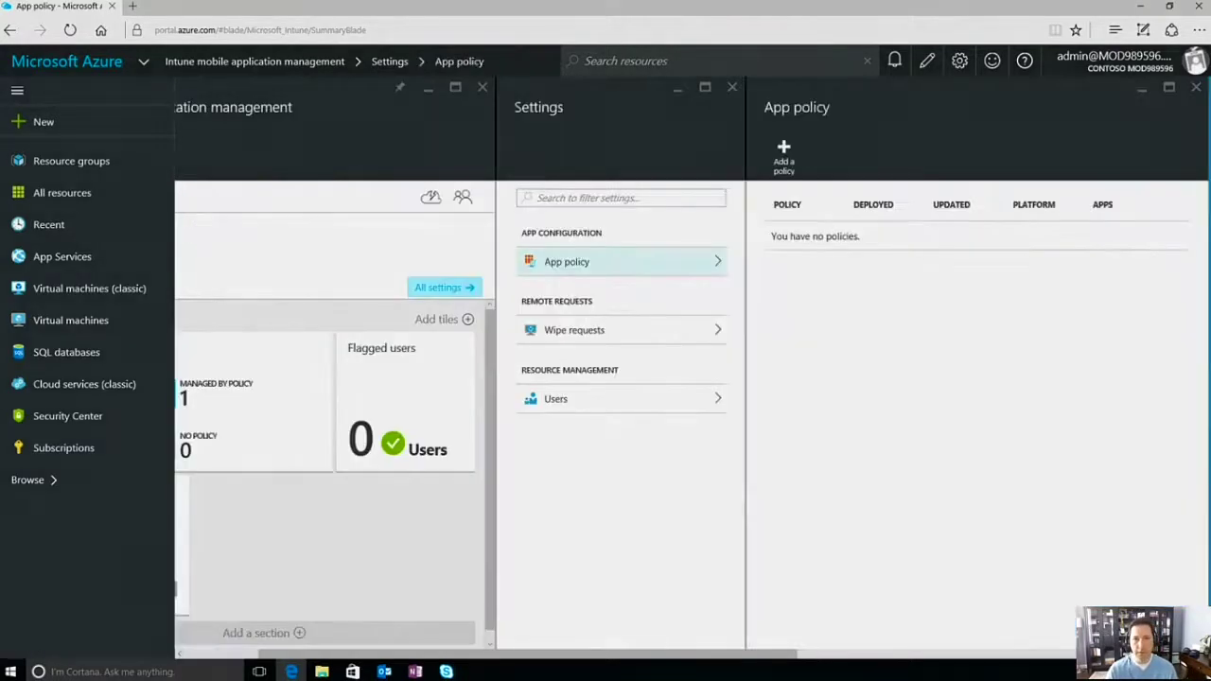
{"action": "left_click", "coordinate": [783, 157]}
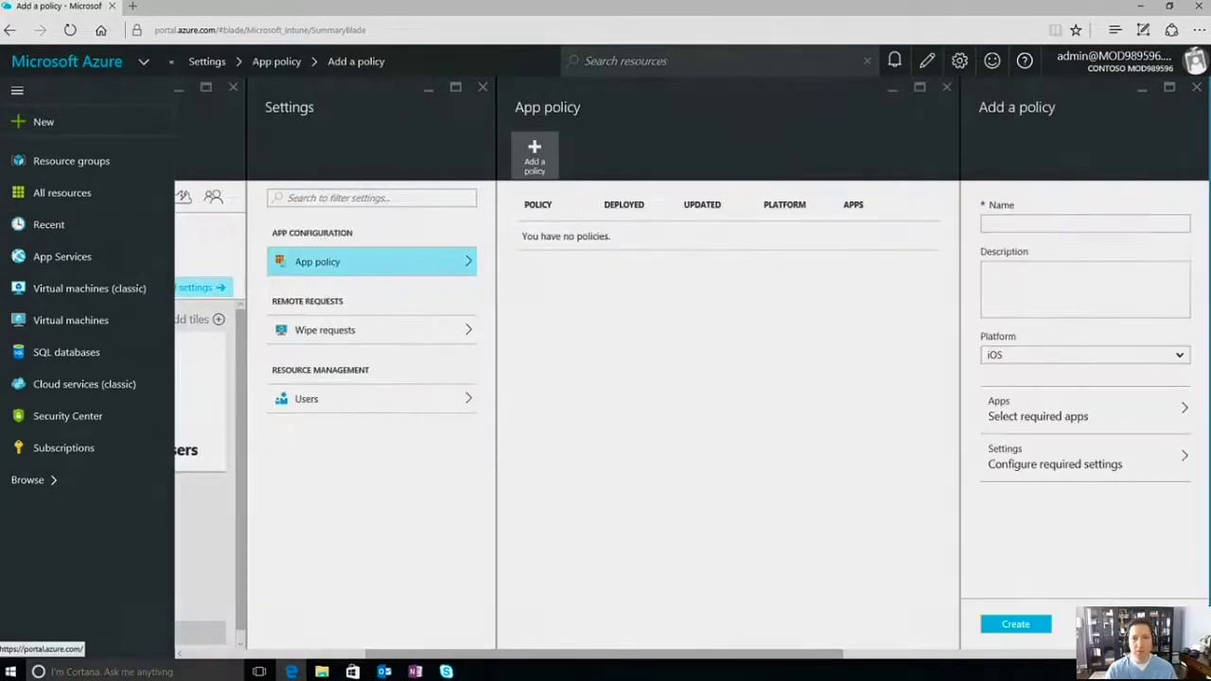
{"action": "left_click", "coordinate": [989, 223]}
{"action": "type", "text": "iOS"}
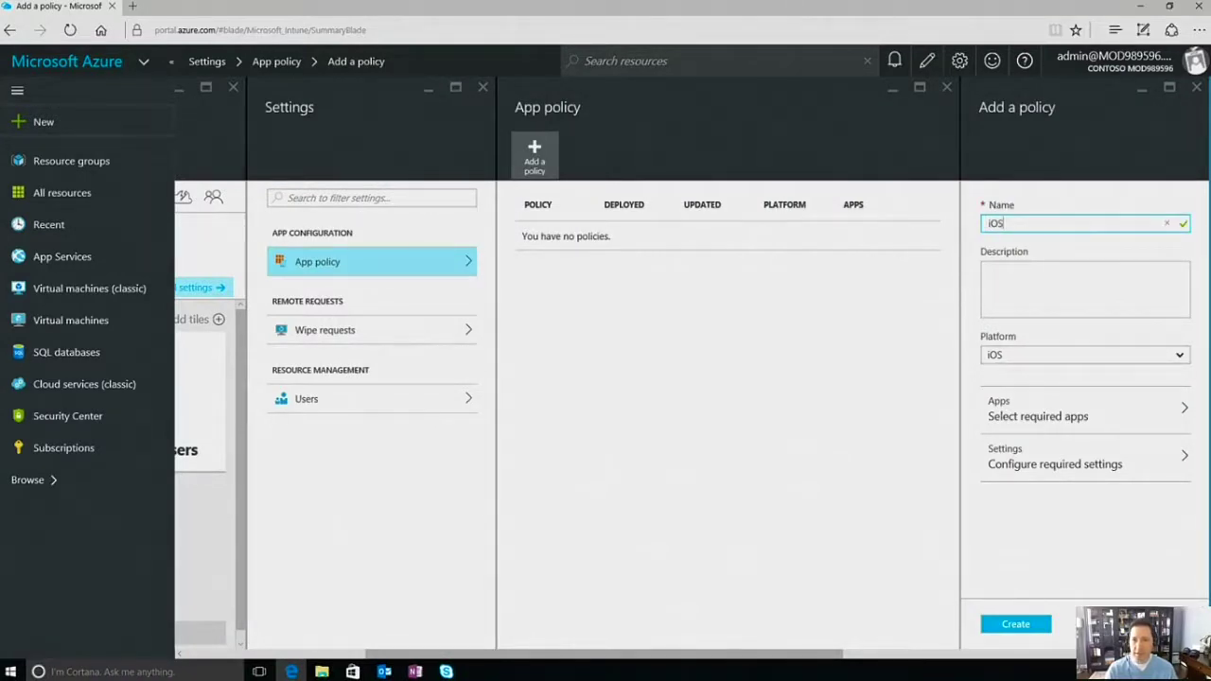
{"action": "left_click", "coordinate": [1084, 355]}
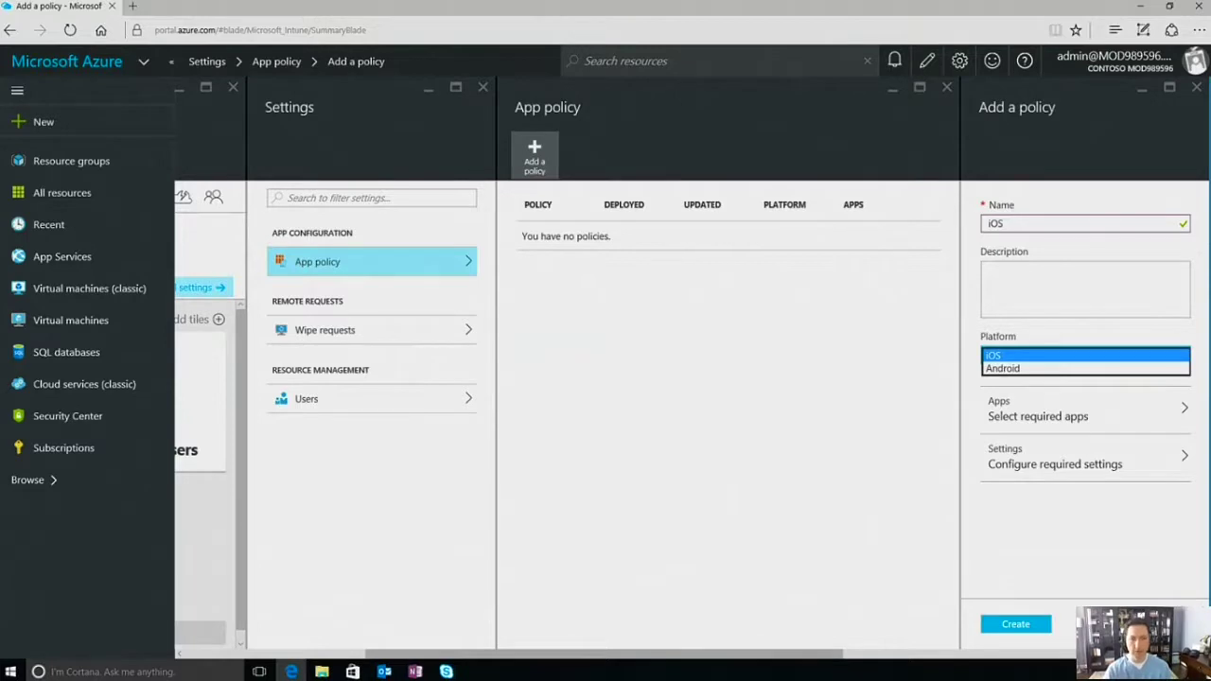
{"action": "key", "text": "Return"}
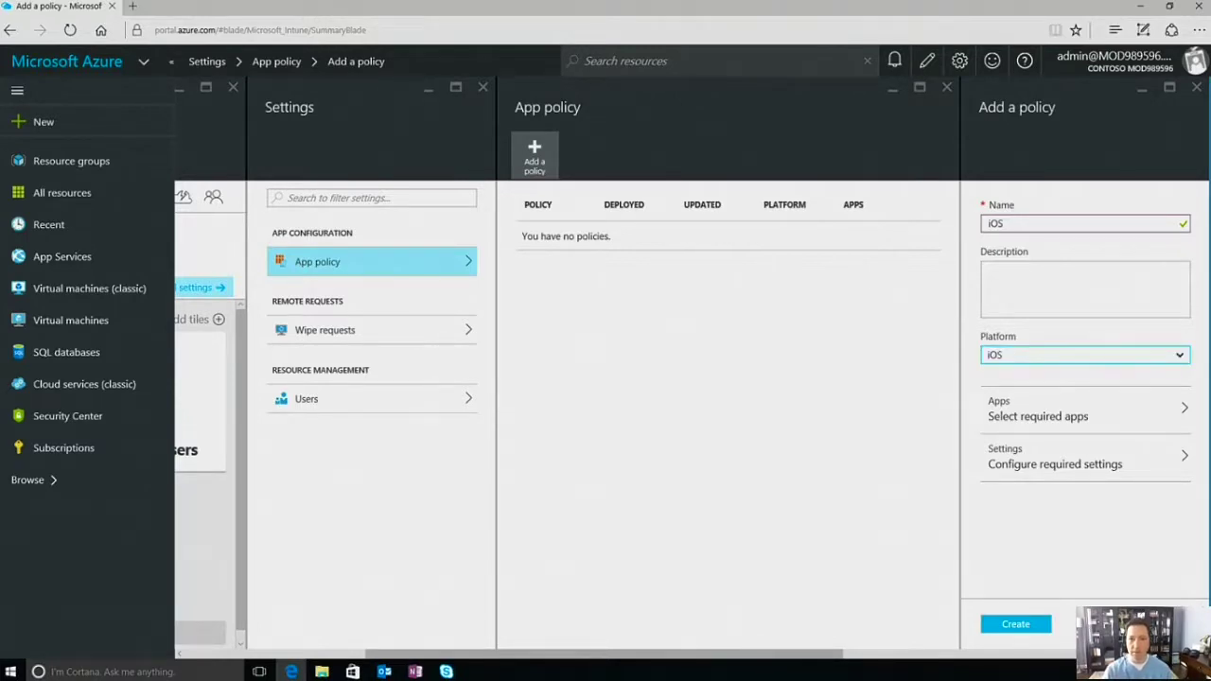
Step: Target the OneDrive and Word apps with the new iOS policy and create it
{"action": "left_click", "coordinate": [1084, 409]}
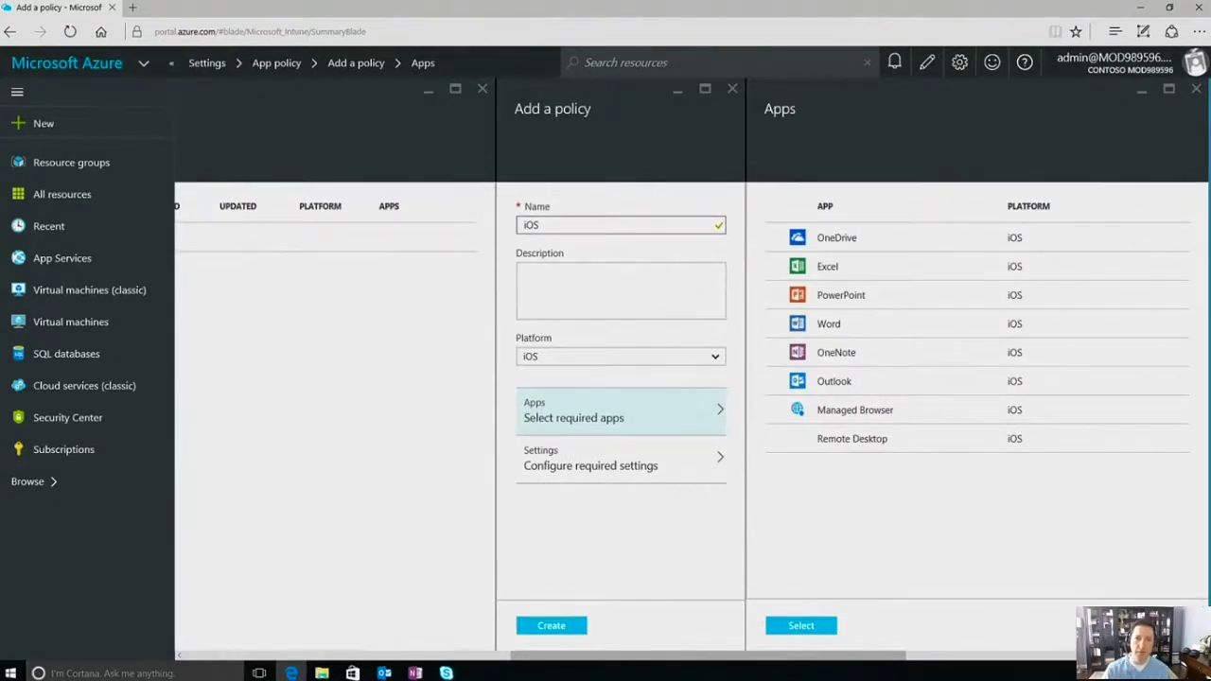
{"action": "left_click", "coordinate": [836, 237]}
{"action": "left_click", "coordinate": [828, 321]}
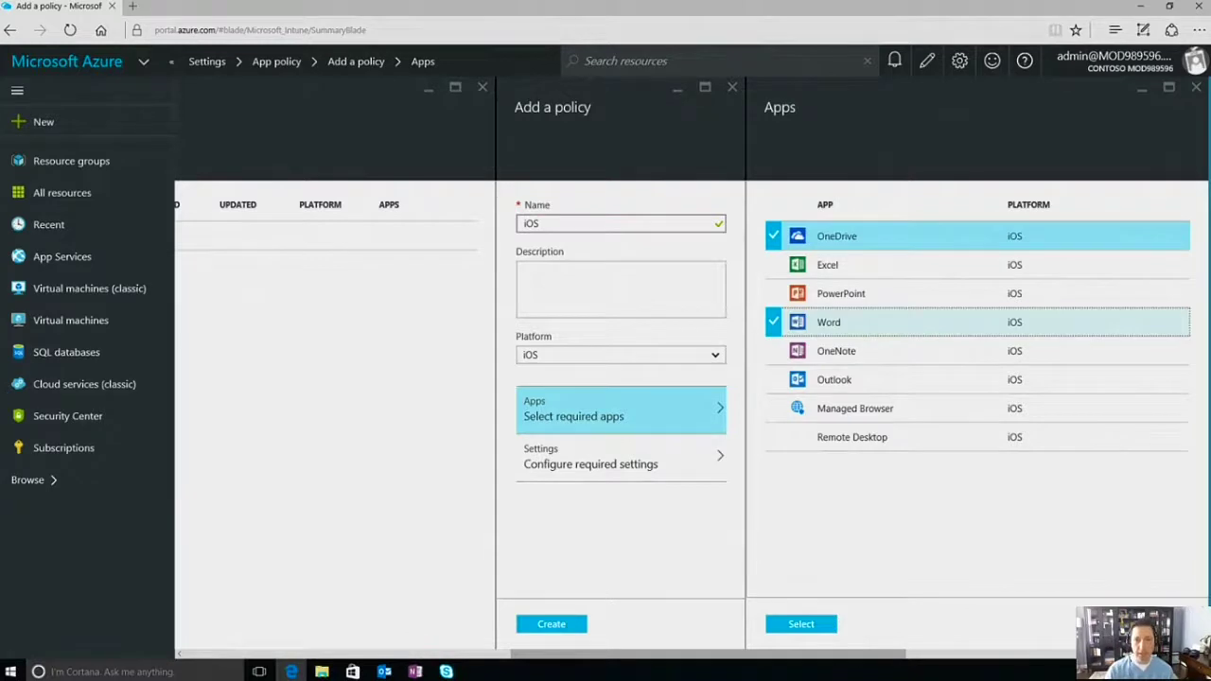
{"action": "left_click", "coordinate": [801, 623]}
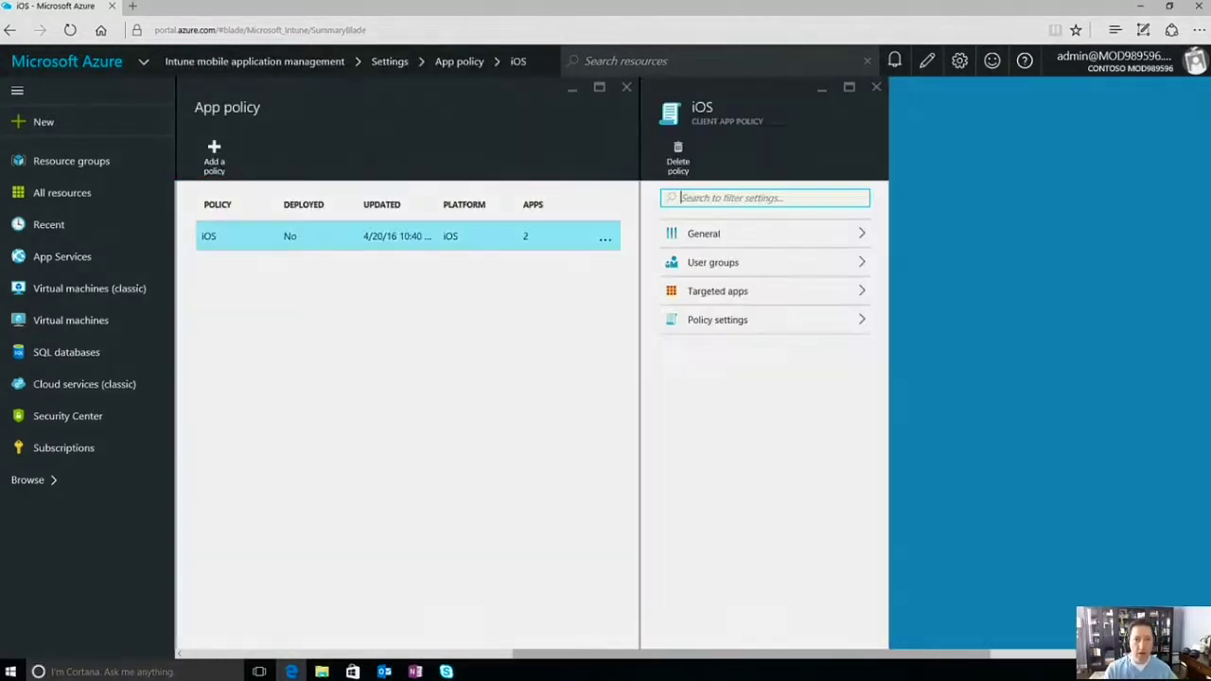
Step: Assign the sg-Sales and Marketing user group to the iOS policy
{"action": "left_click", "coordinate": [764, 262]}
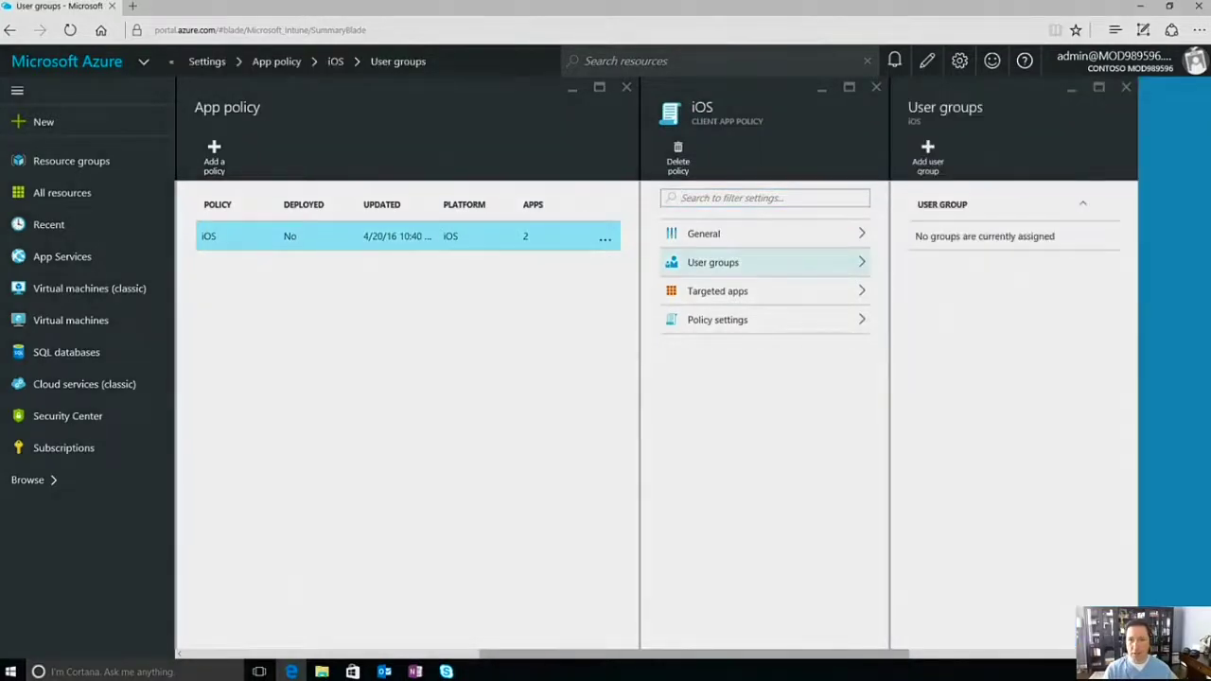
{"action": "left_click", "coordinate": [927, 156]}
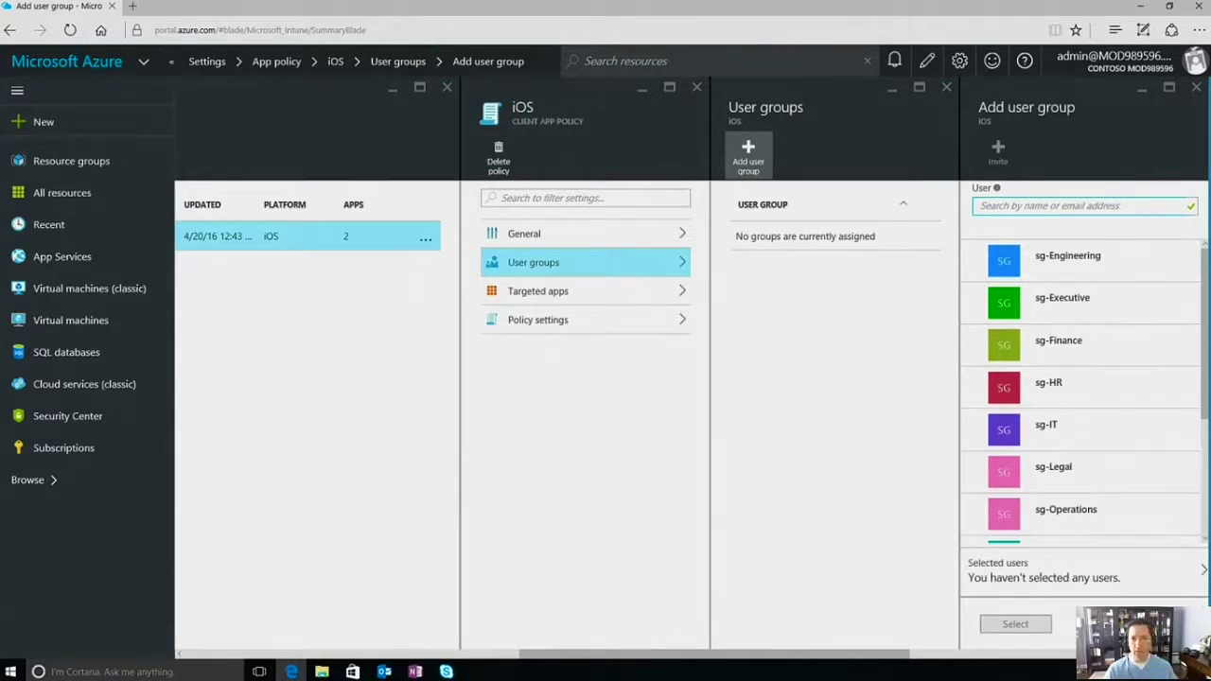
{"action": "scroll", "coordinate": [1083, 387], "scroll_direction": "down", "scroll_amount": 3}
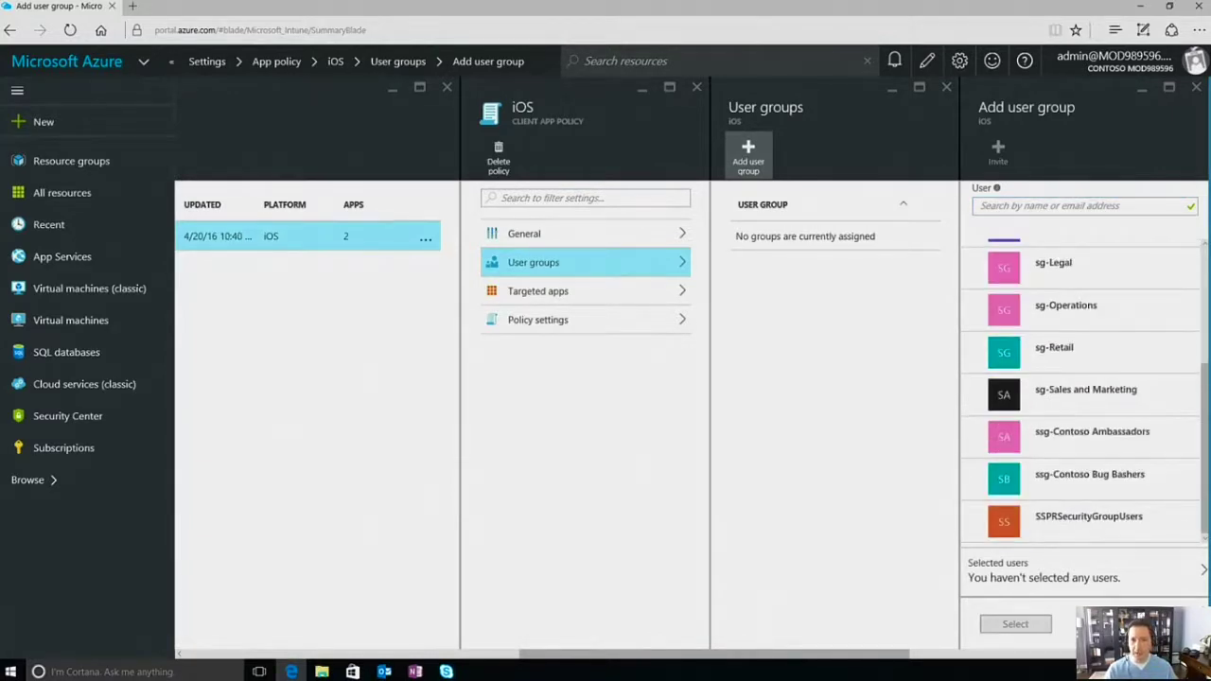
{"action": "left_click", "coordinate": [1085, 394]}
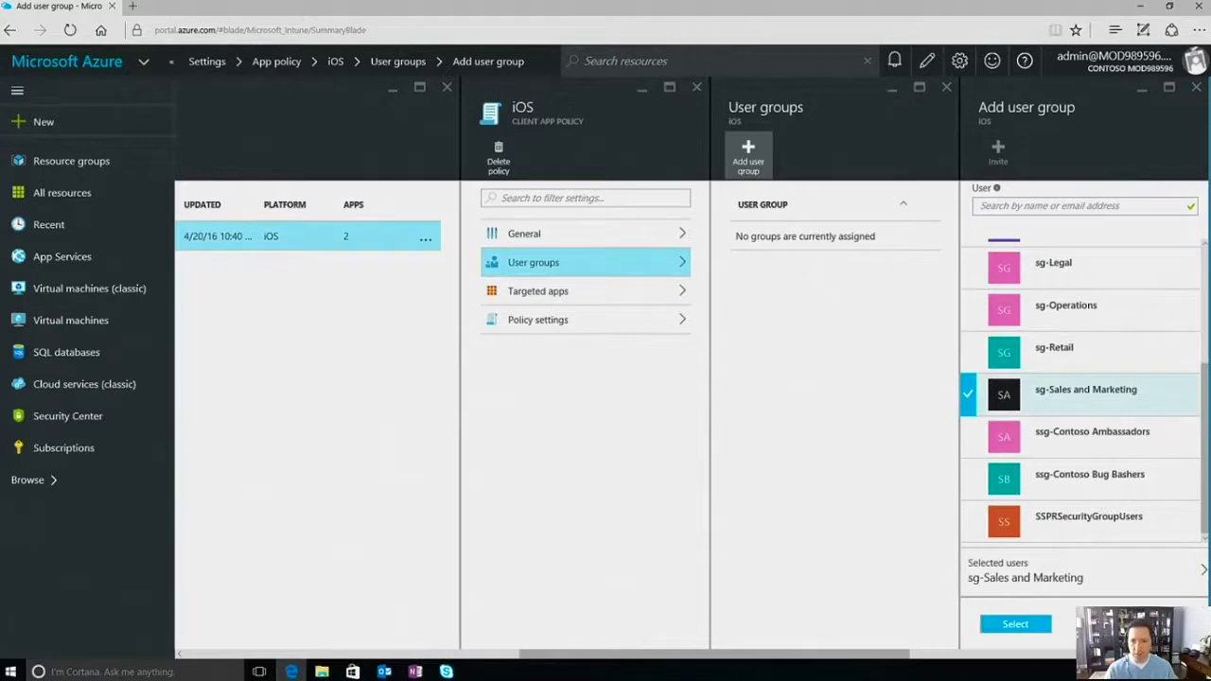
{"action": "left_click", "coordinate": [1014, 624]}
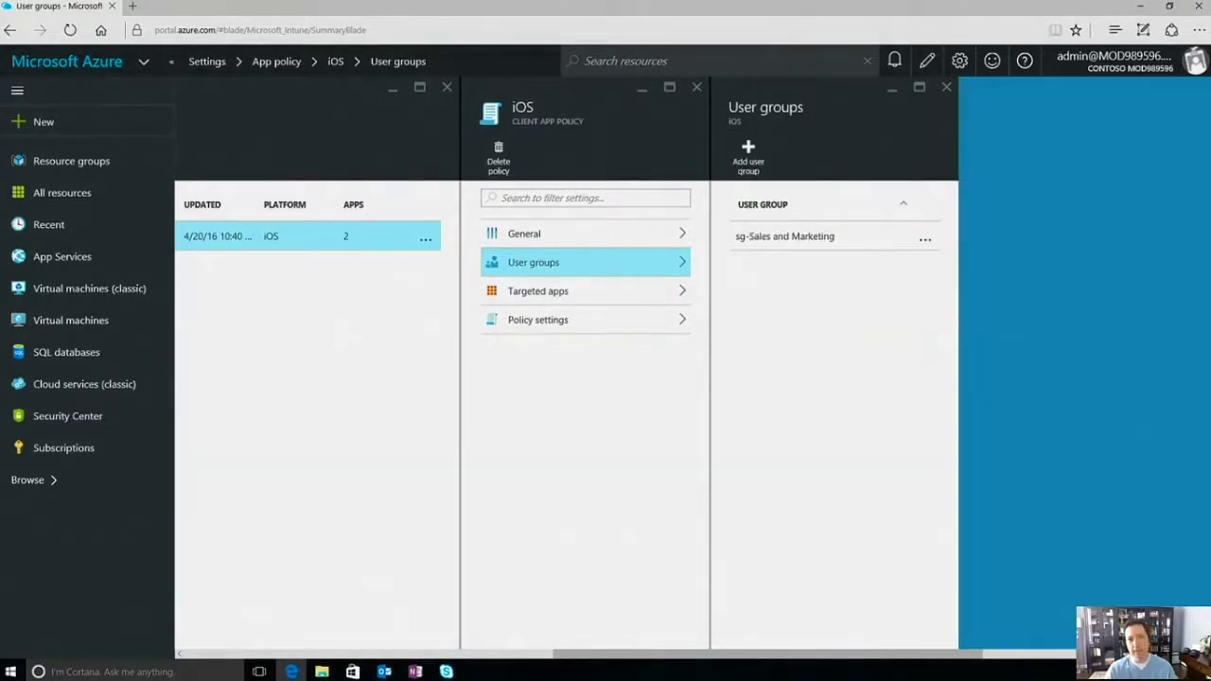
Step: Examine the iOS policy's data relocation and access settings
{"action": "left_click", "coordinate": [833, 317]}
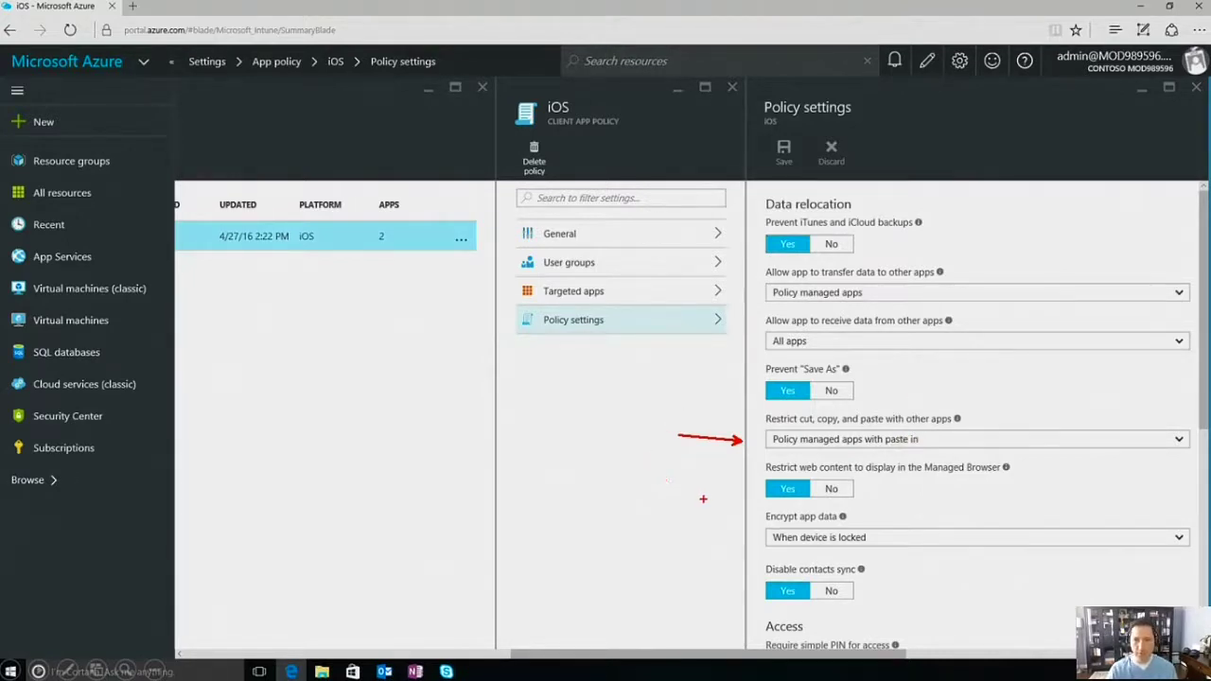
{"action": "scroll", "coordinate": [734, 431], "scroll_direction": "down", "scroll_amount": 5}
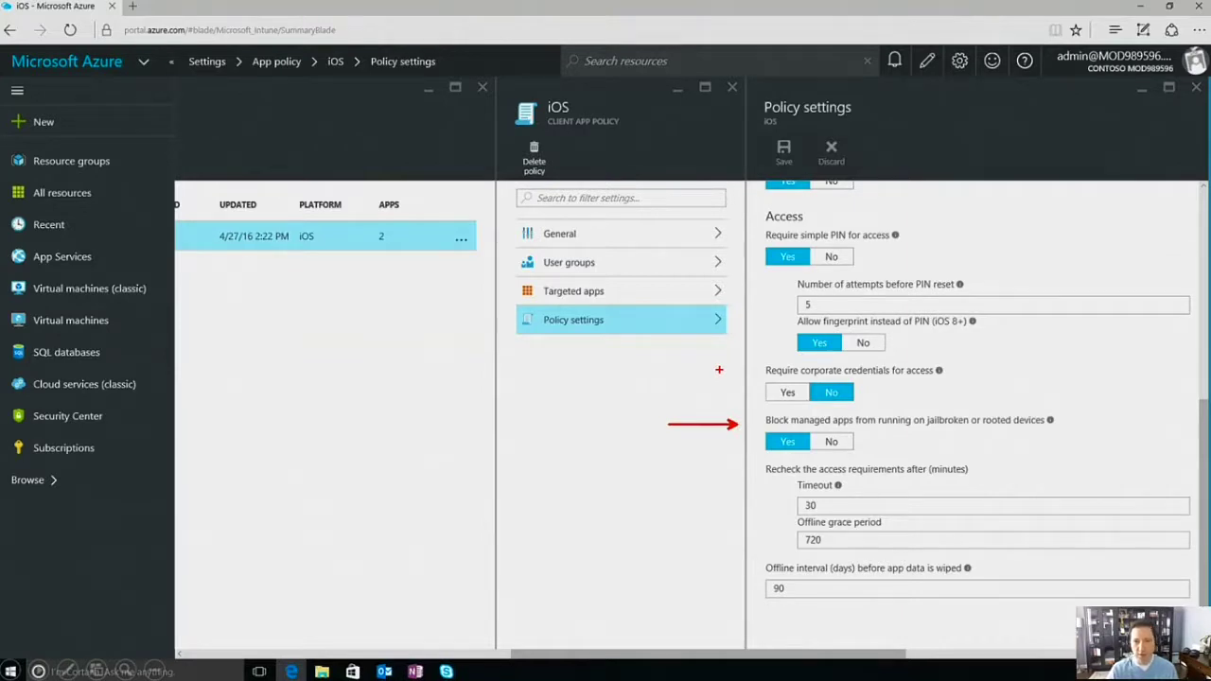
{"action": "key", "text": "Escape"}
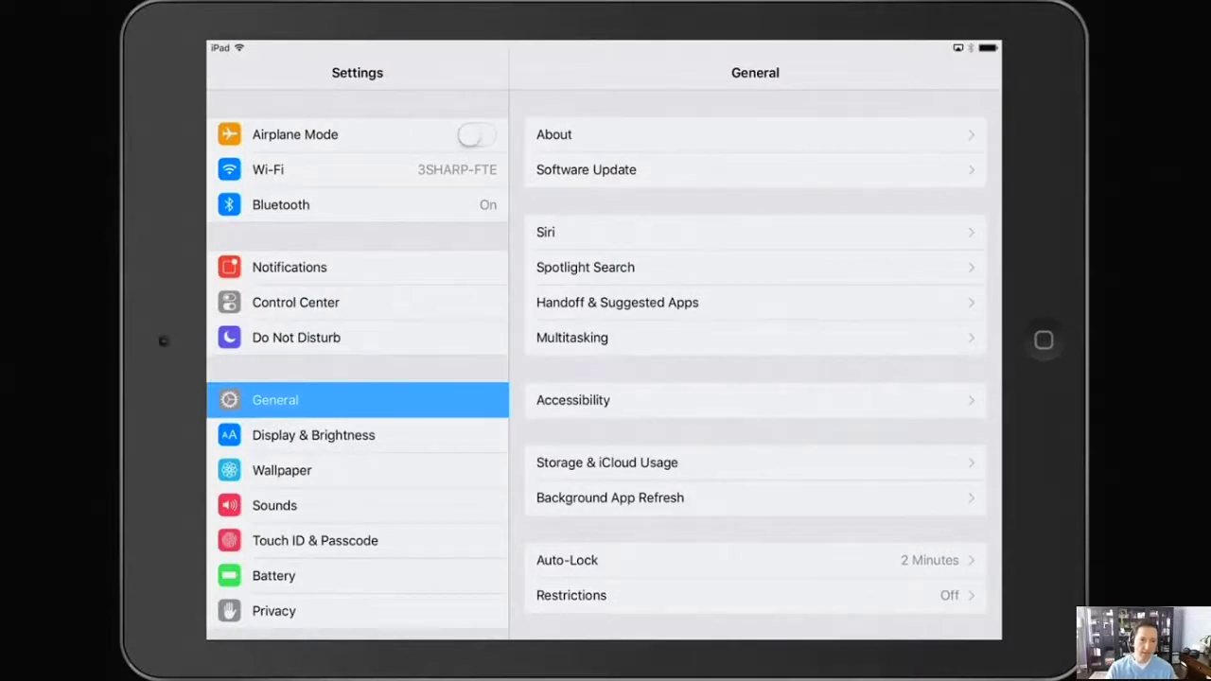
Step: Check the VPN entry in the iPad's General settings and bring up the overview of running apps
{"action": "scroll", "coordinate": [755, 378], "scroll_direction": "down", "scroll_amount": 5}
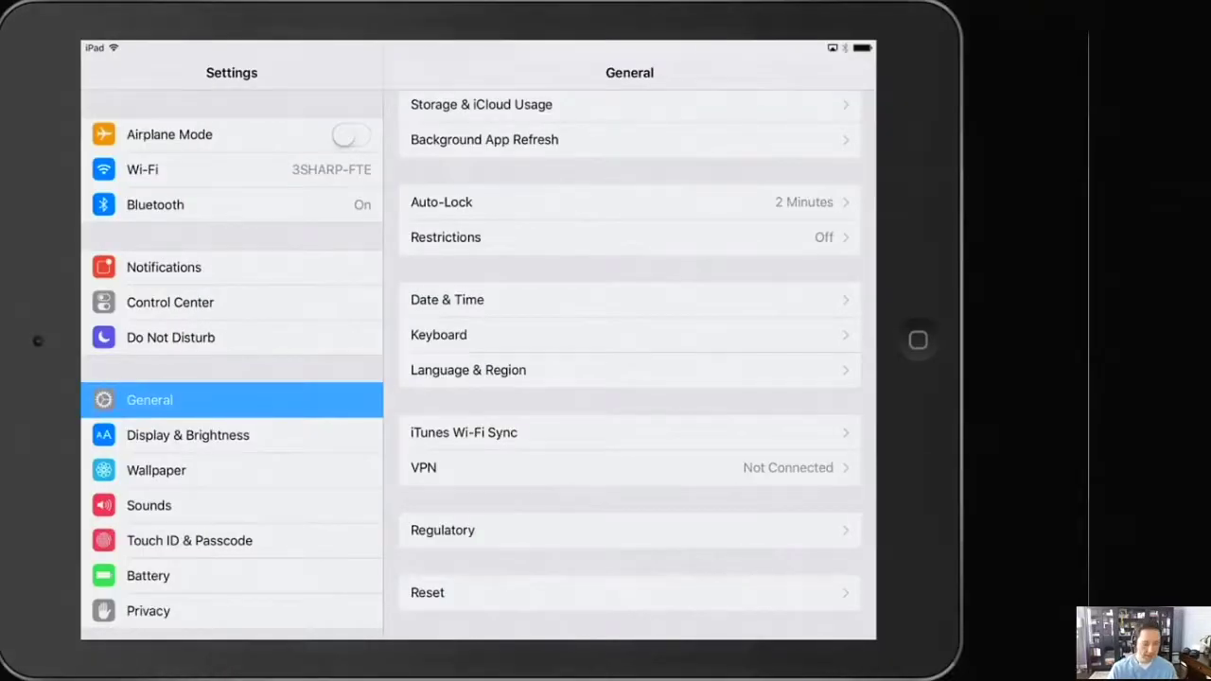
{"action": "left_click_drag", "start_coordinate": [422, 493], "coordinate": [388, 521]}
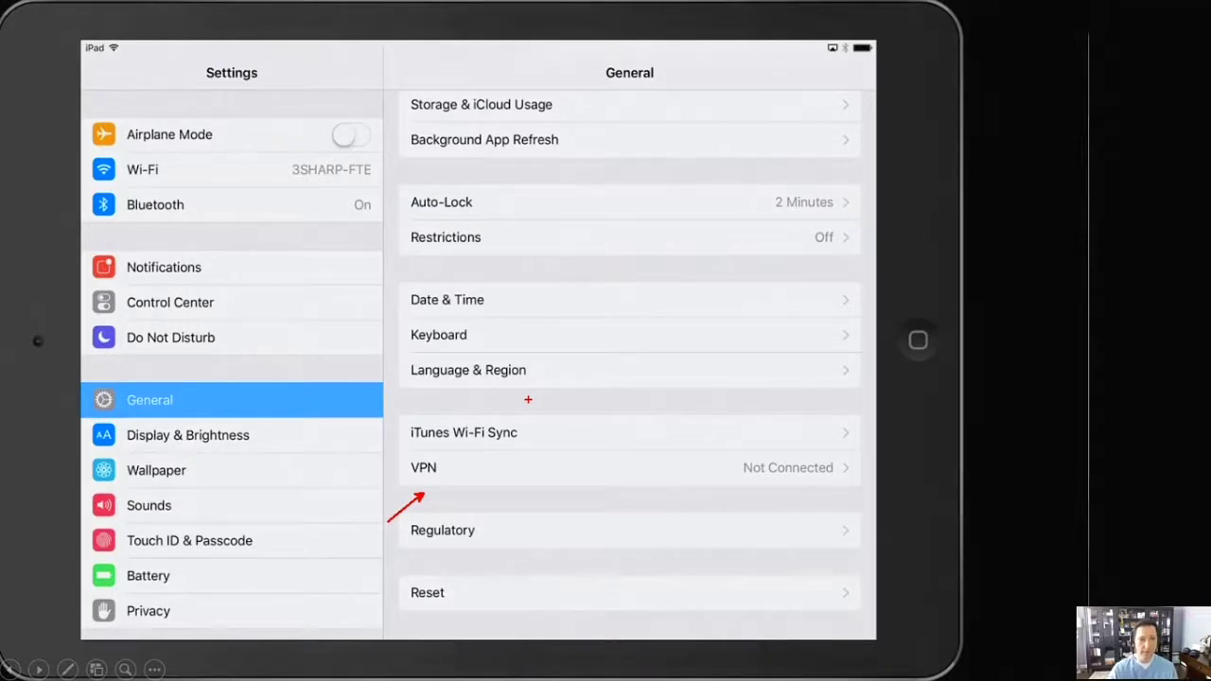
{"action": "key", "text": "Escape"}
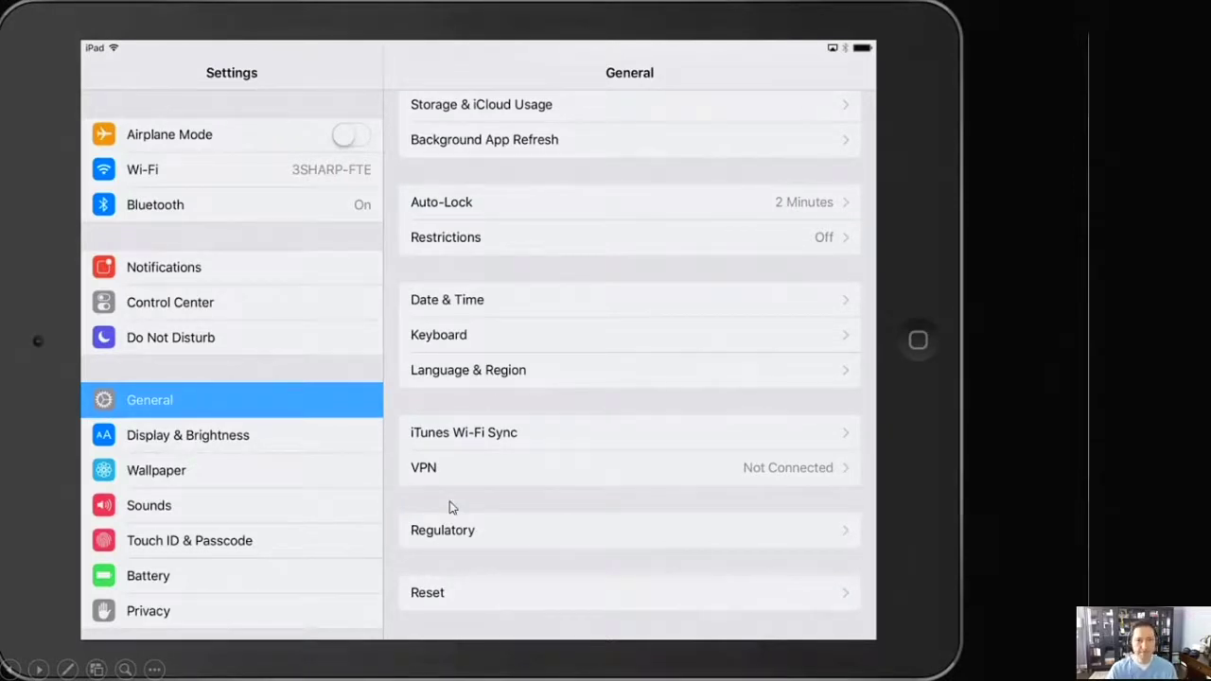
{"action": "left_click", "coordinate": [449, 501]}
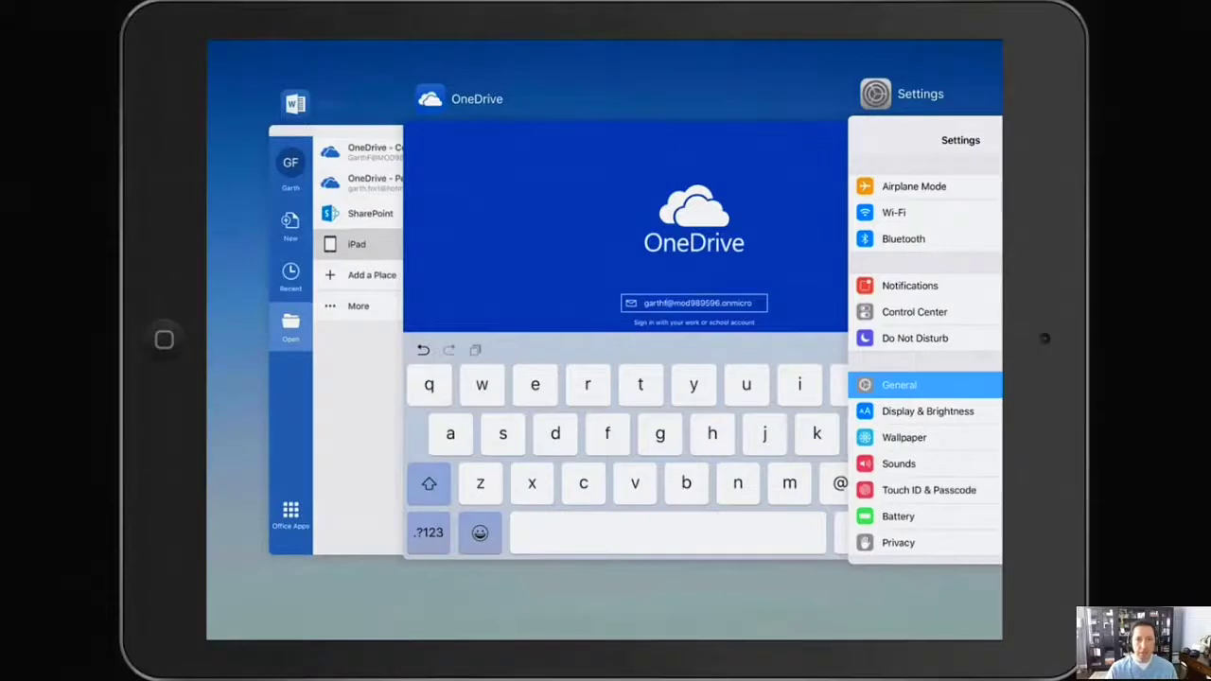